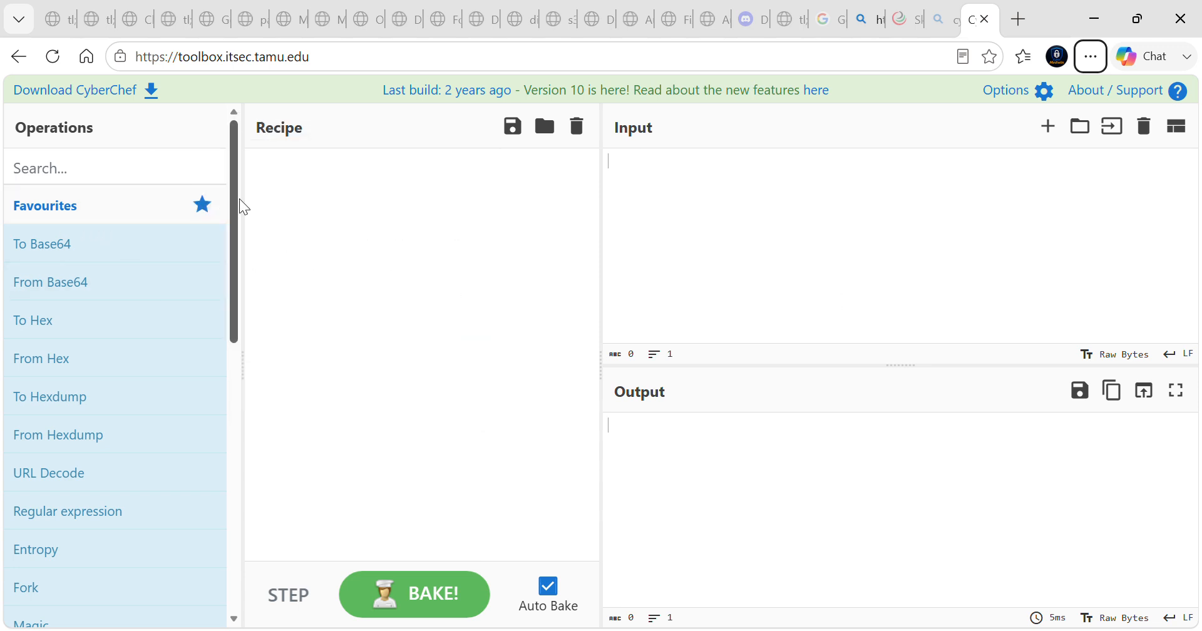
# Add To Base64 to the recipe and enter a "my name is" sentence with the author's handle as input
pyautogui.moveTo(236, 208)
pyautogui.mouseDown()
pyautogui.moveTo(227, 245)
pyautogui.moveTo(239, 380)
pyautogui.moveTo(221, 478)
pyautogui.moveTo(241, 474)
pyautogui.moveTo(227, 199)
pyautogui.moveTo(255, 280)
pyautogui.moveTo(246, 307)
pyautogui.moveTo(231, 190)
pyautogui.mouseUp()
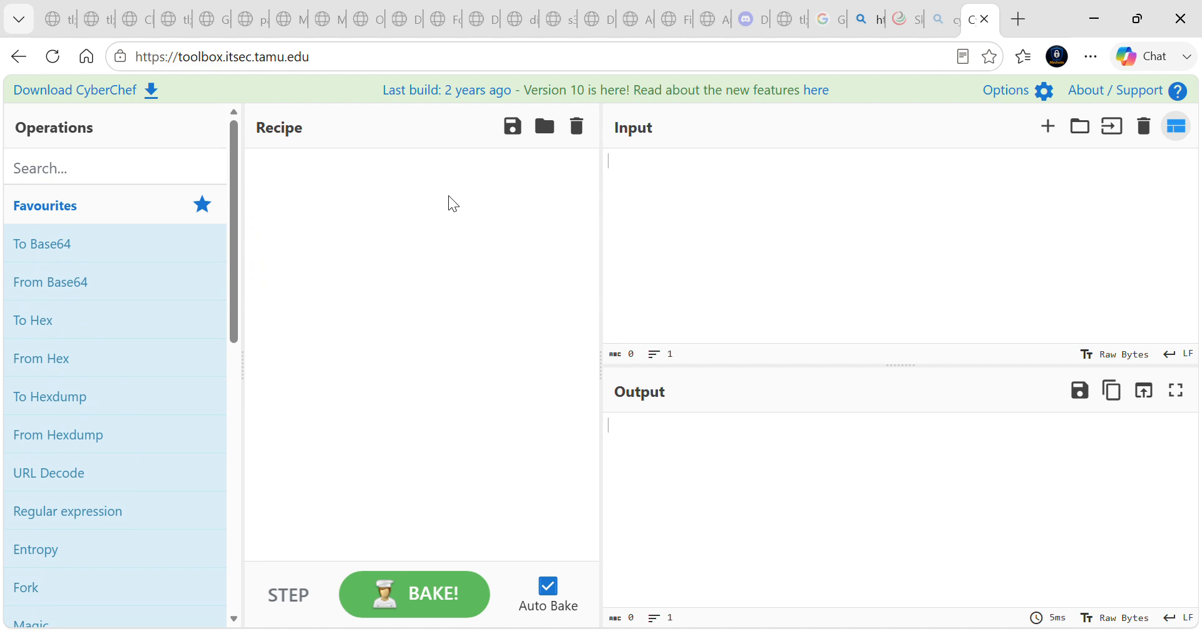
pyautogui.moveTo(168, 260)
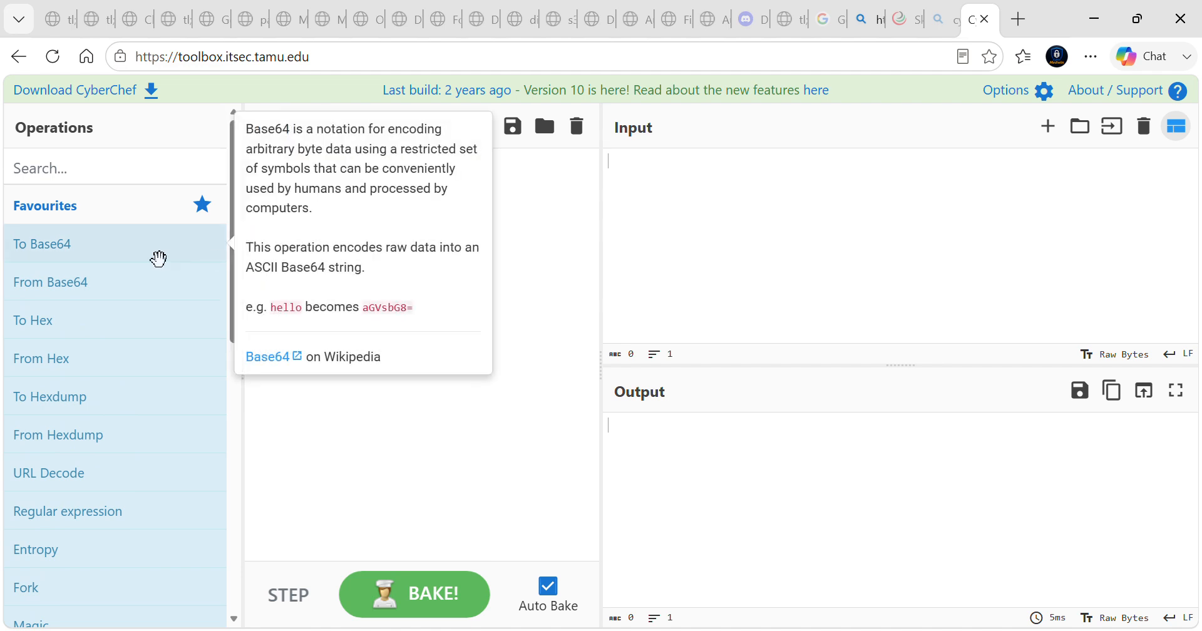
pyautogui.moveTo(159, 259); pyautogui.dragTo(368, 228)
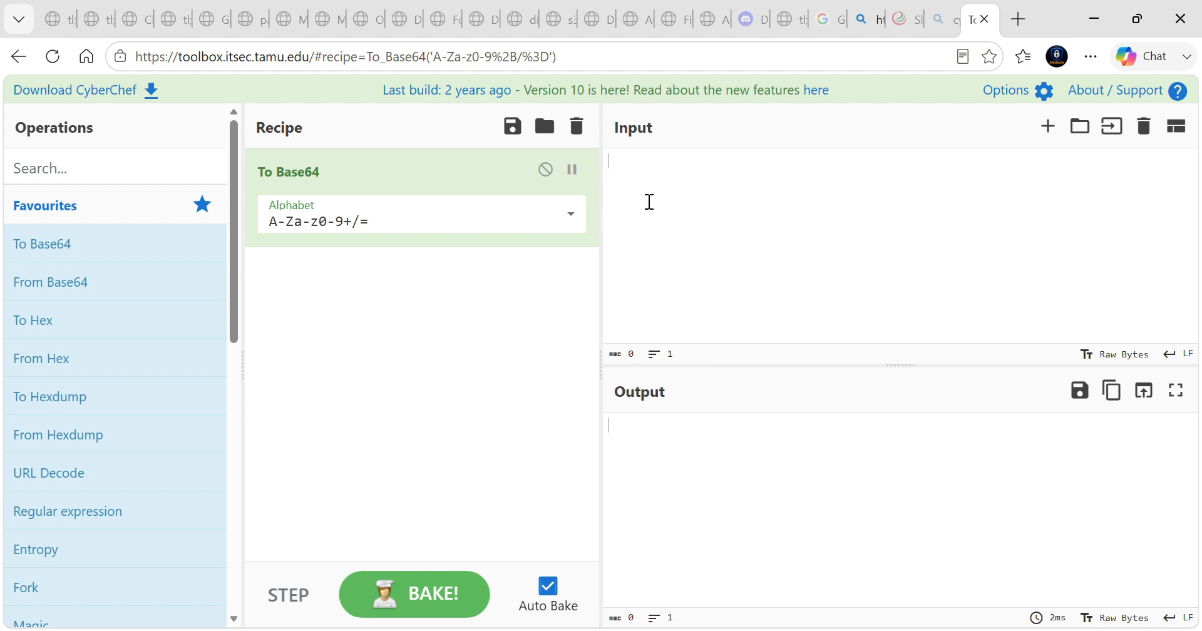
pyautogui.click(652, 178)
pyautogui.write('my name is cybermedwin')
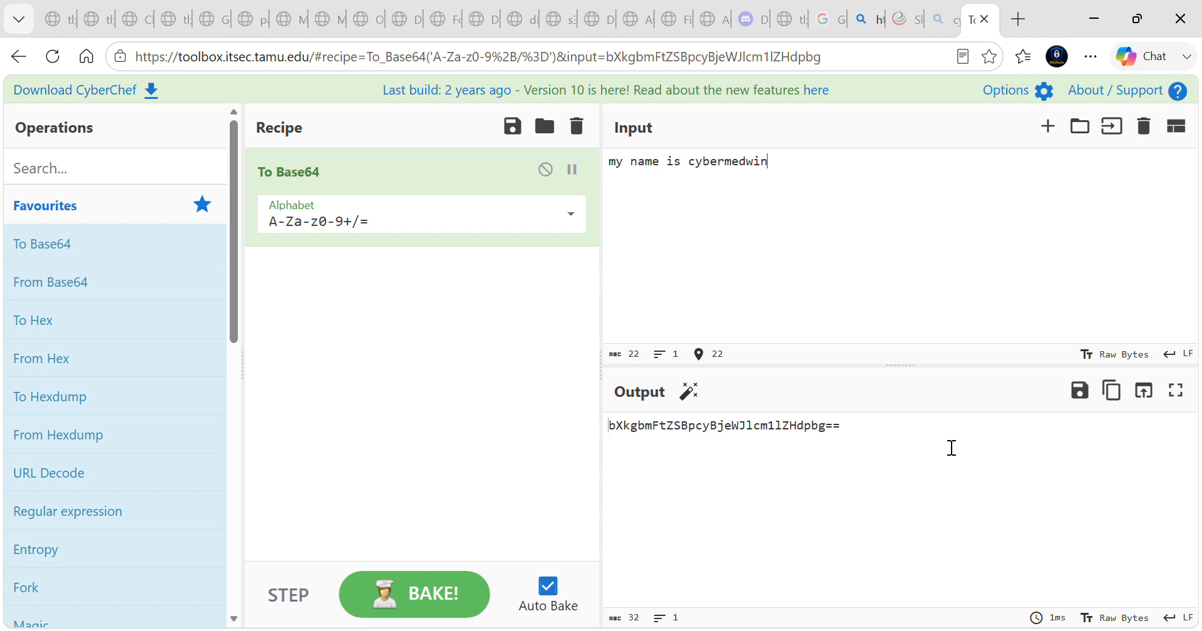
# Copy the Base64 output and clear both the recipe and the input
pyautogui.click(1113, 392)
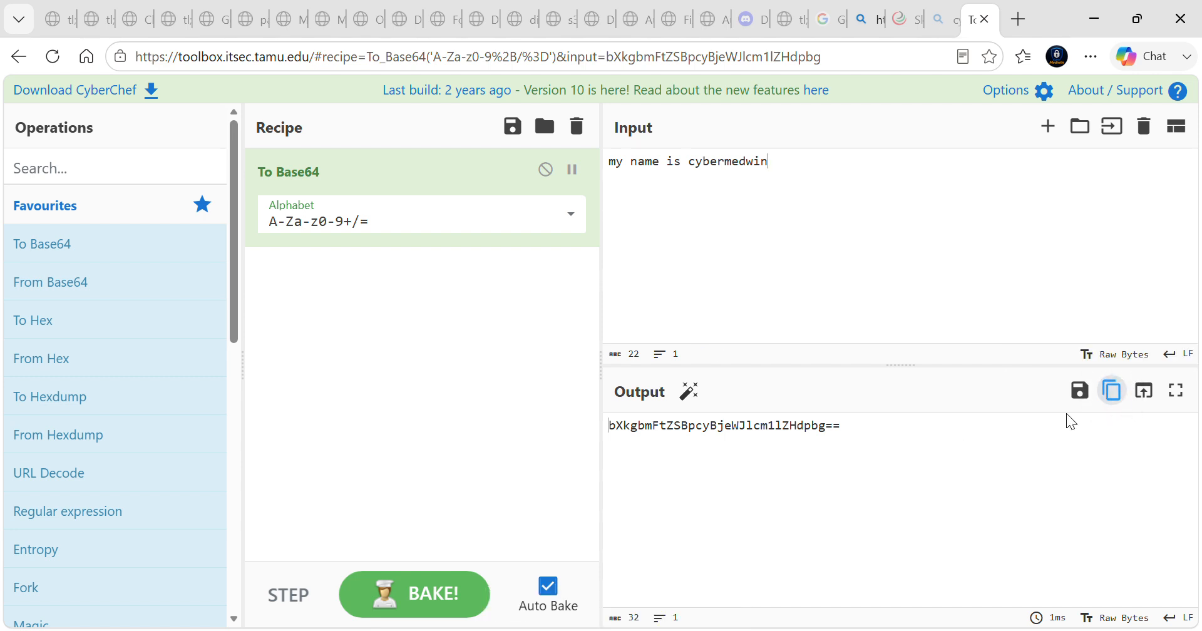
pyautogui.click(577, 133)
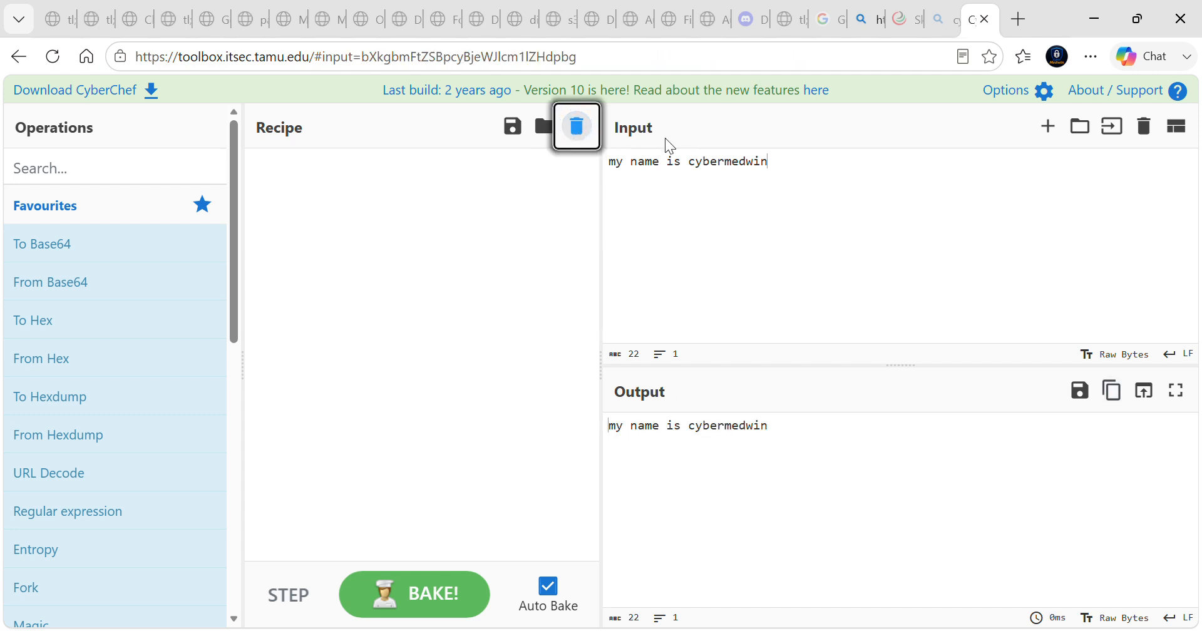
pyautogui.click(1160, 122)
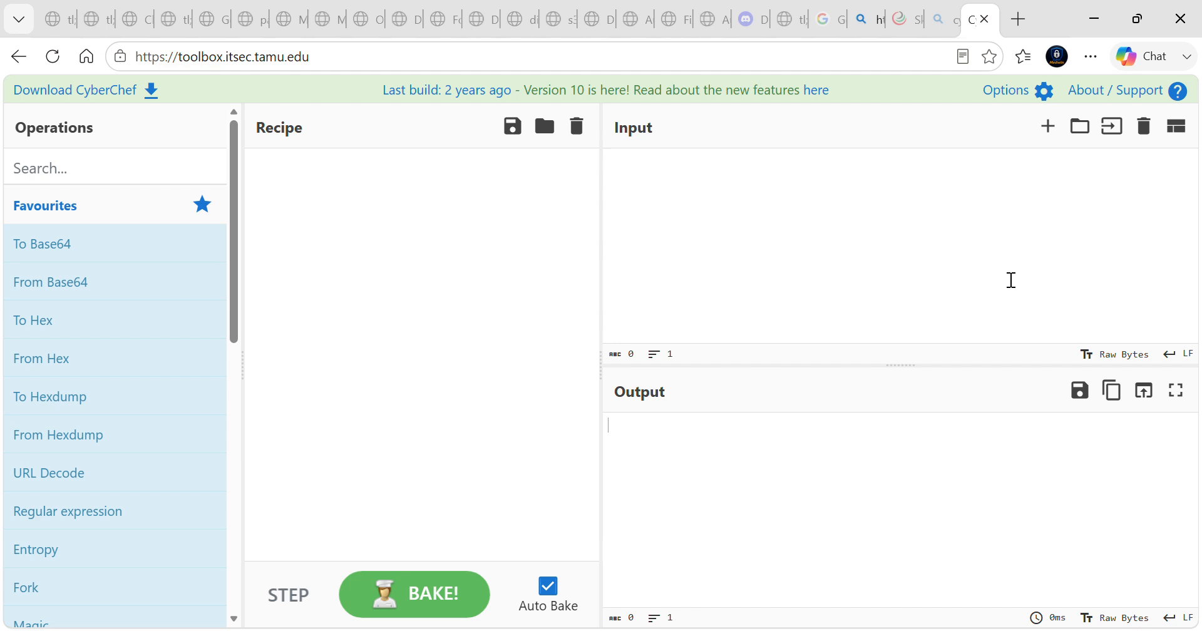
# Add From Base64 to the empty recipe and paste the copied Base64 string as input to decode it
pyautogui.click(623, 195)
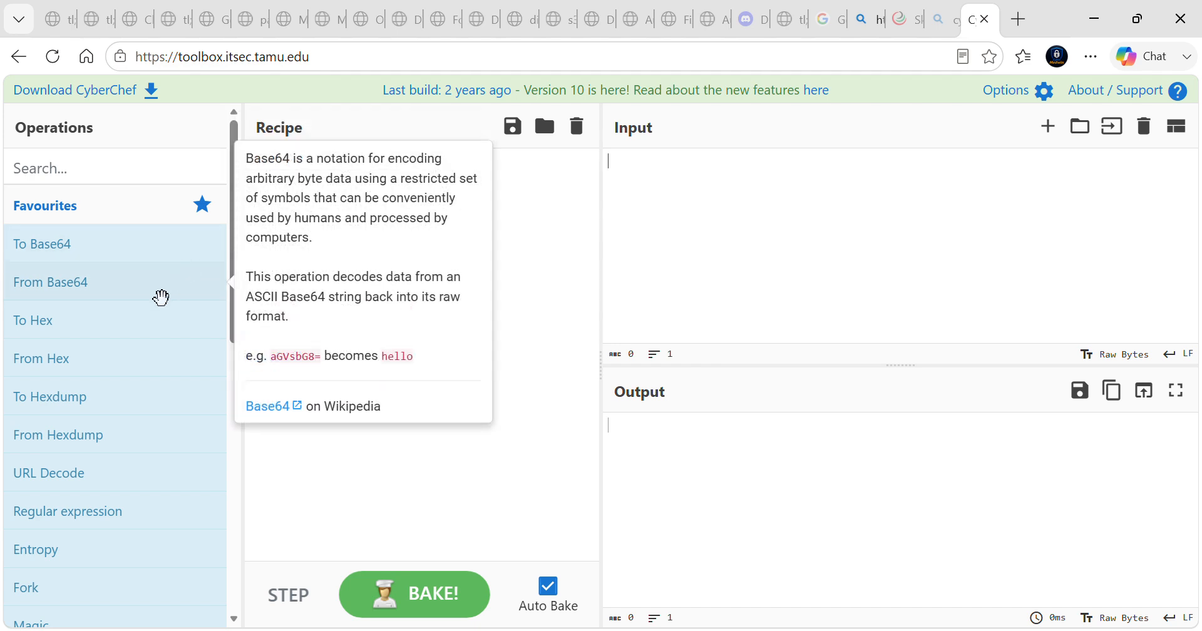
pyautogui.moveTo(161, 298); pyautogui.dragTo(258, 258)
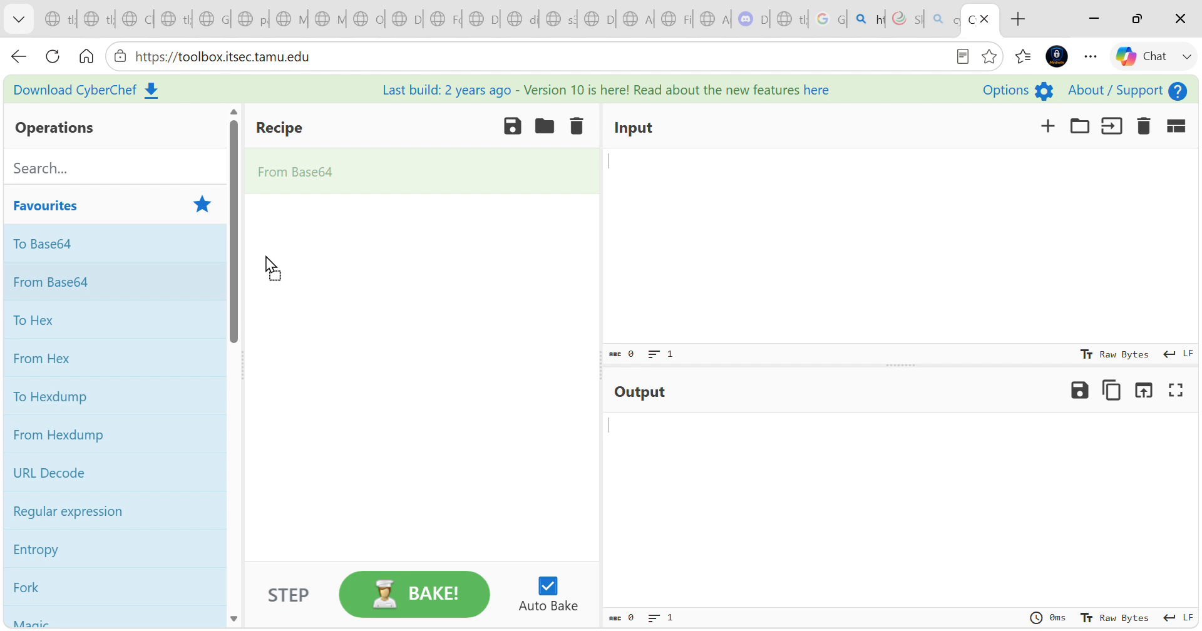
pyautogui.moveTo(387, 223); pyautogui.dragTo(393, 227)
pyautogui.click(658, 187)
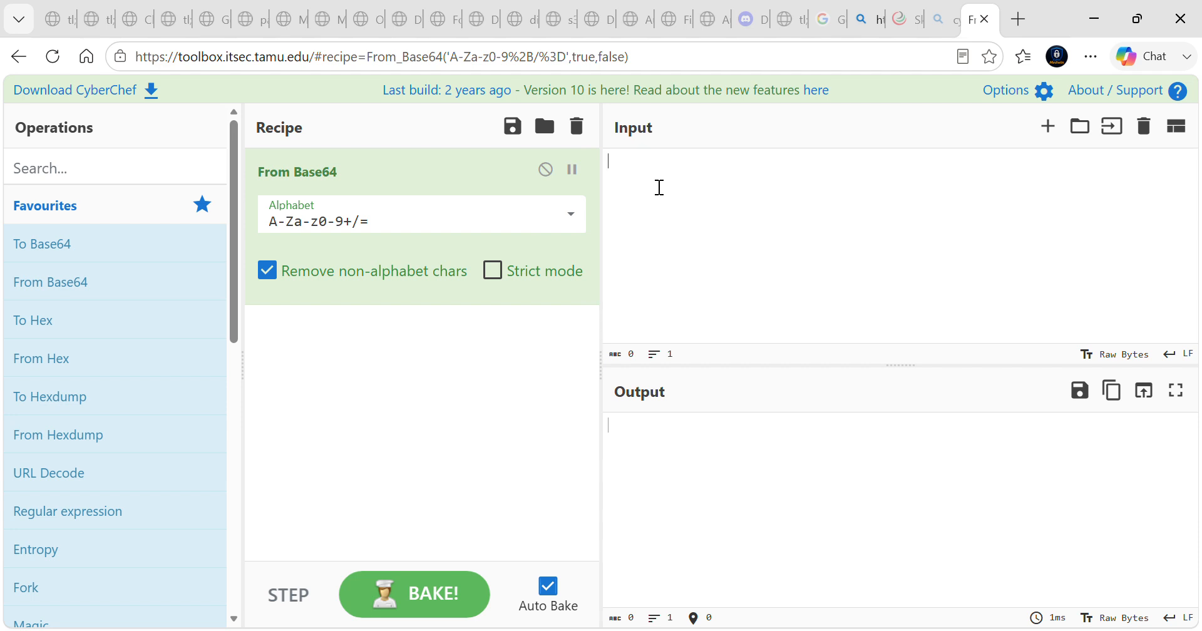
pyautogui.hotkey('ctrl', 'v')
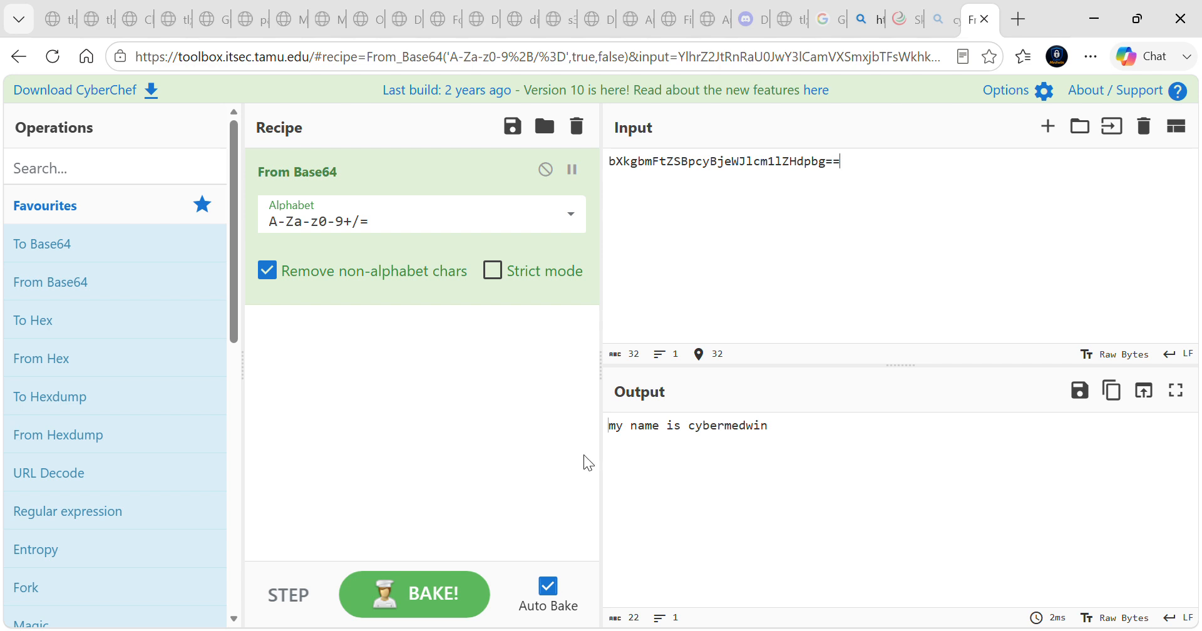
# Copy the decoded plain text and replace the Base64 string in the input with it
pyautogui.moveTo(611, 432); pyautogui.dragTo(786, 434)
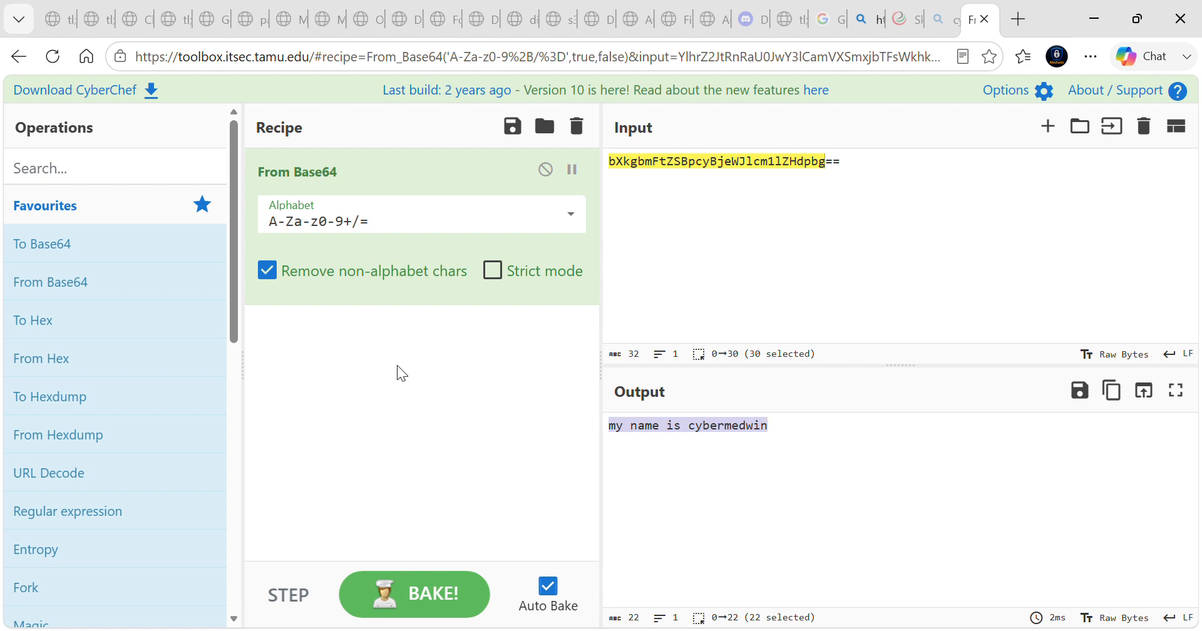
pyautogui.moveTo(156, 394)
pyautogui.moveTo(187, 245)
pyautogui.click(1113, 393)
pyautogui.click(1113, 392)
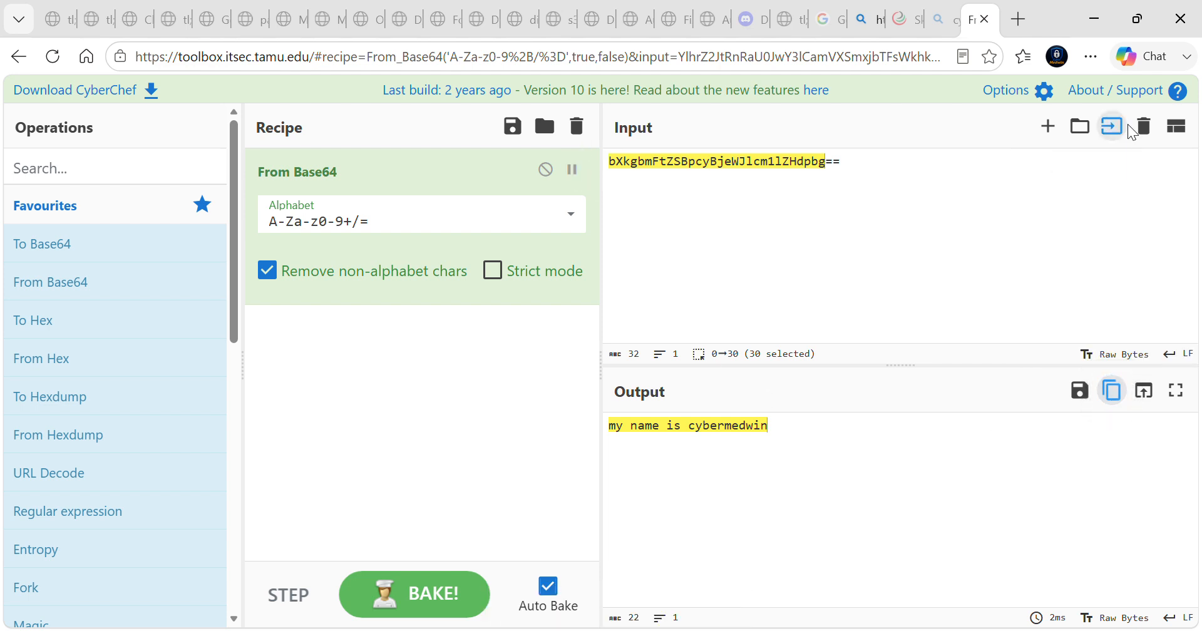
pyautogui.click(1152, 129)
pyautogui.click(800, 182)
pyautogui.hotkey('ctrl', 'v')
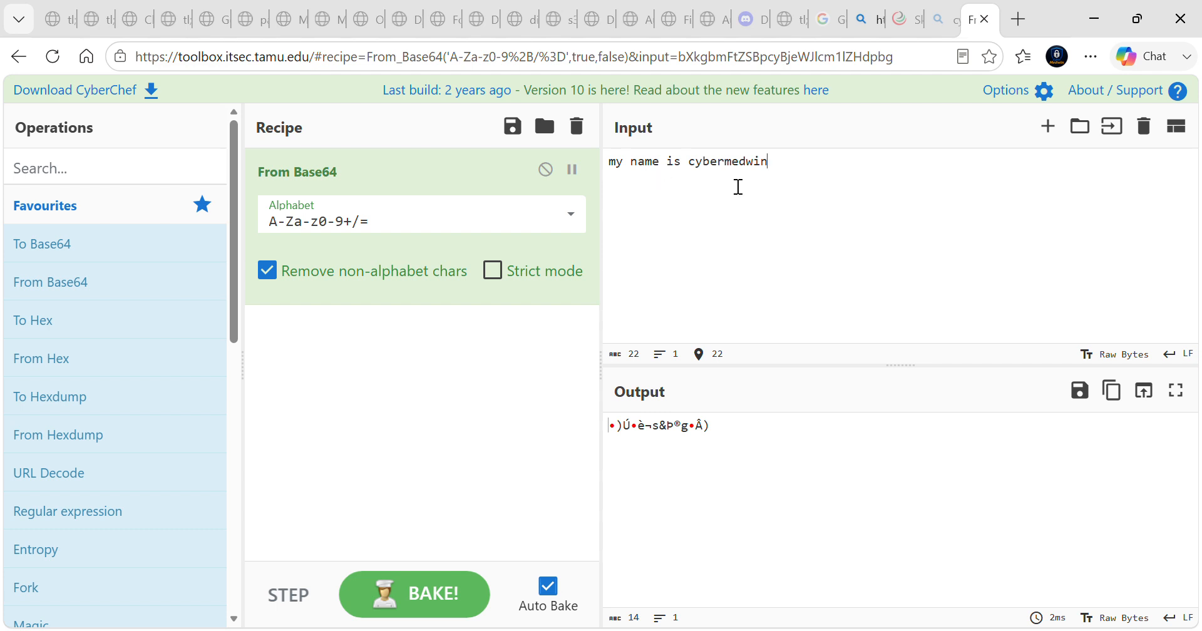
# Replace the From Base64 recipe with To Base64 followed by To Hex
pyautogui.click(576, 127)
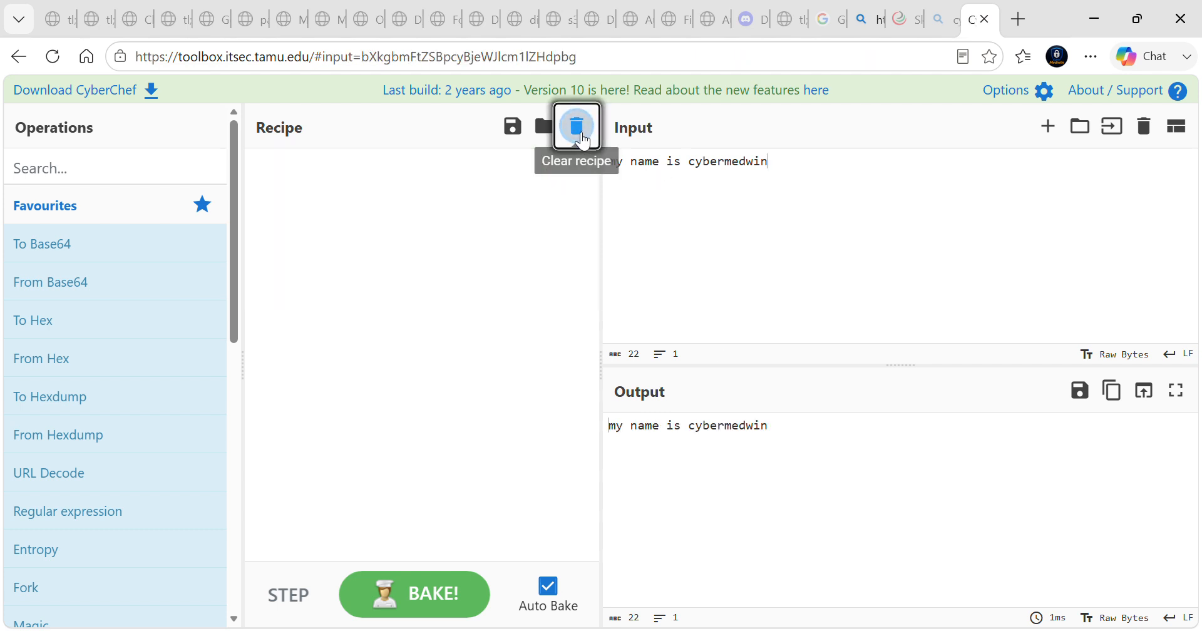
pyautogui.moveTo(161, 243); pyautogui.dragTo(461, 251)
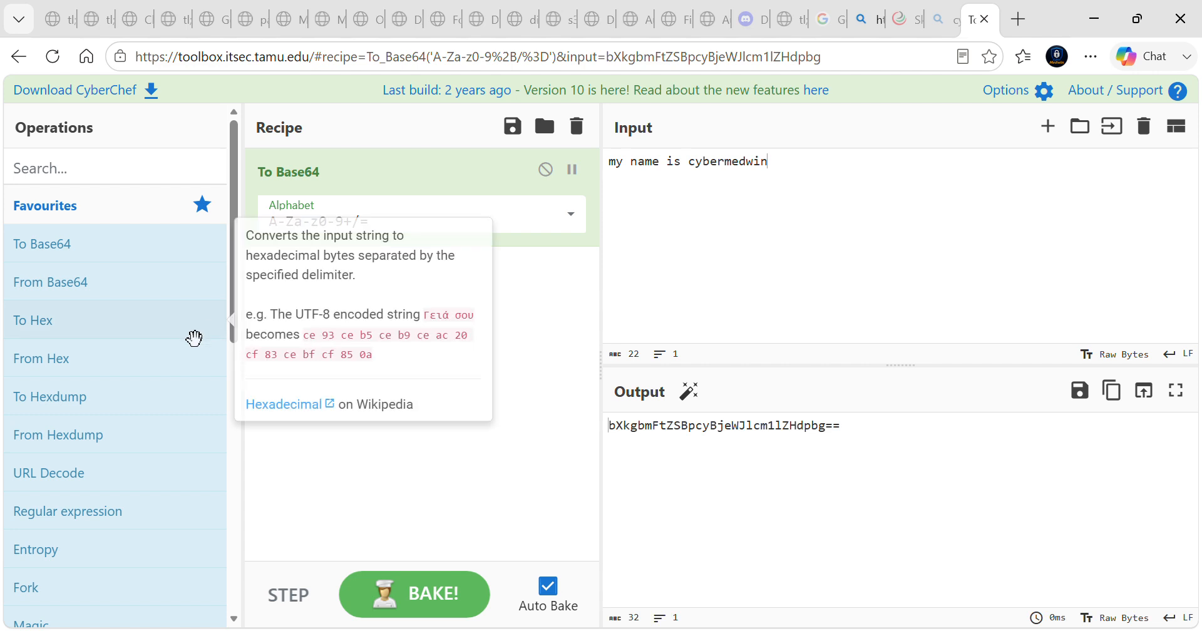
pyautogui.moveTo(119, 338); pyautogui.dragTo(337, 309)
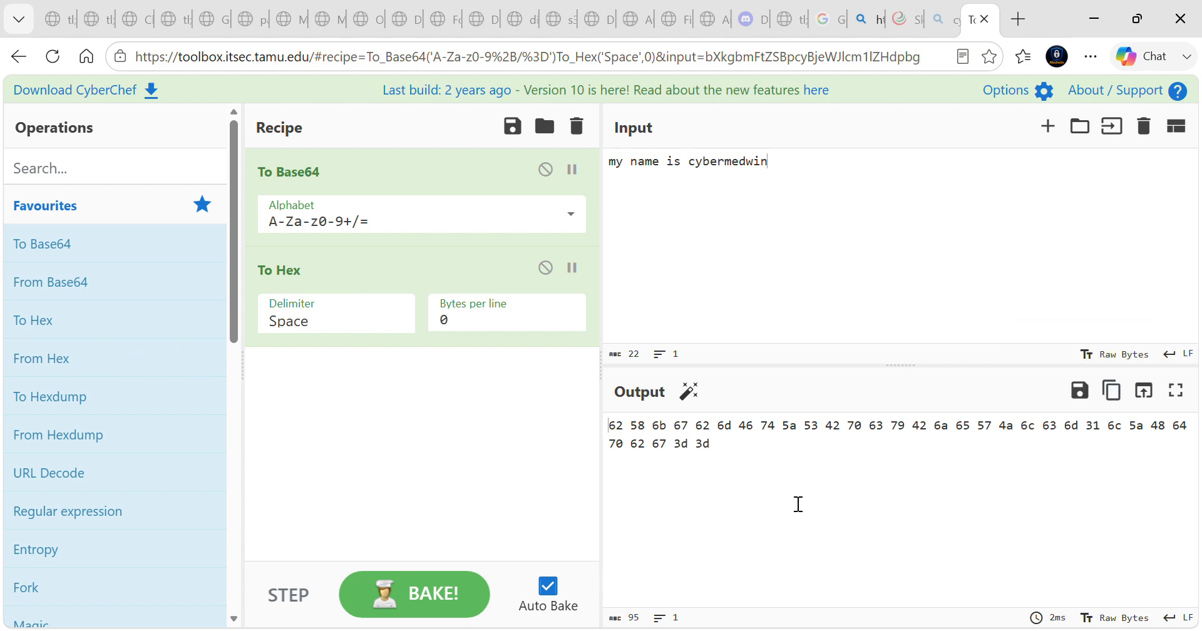
# Copy the hex output and clear both the input and the recipe
pyautogui.moveTo(727, 461); pyautogui.dragTo(595, 427)
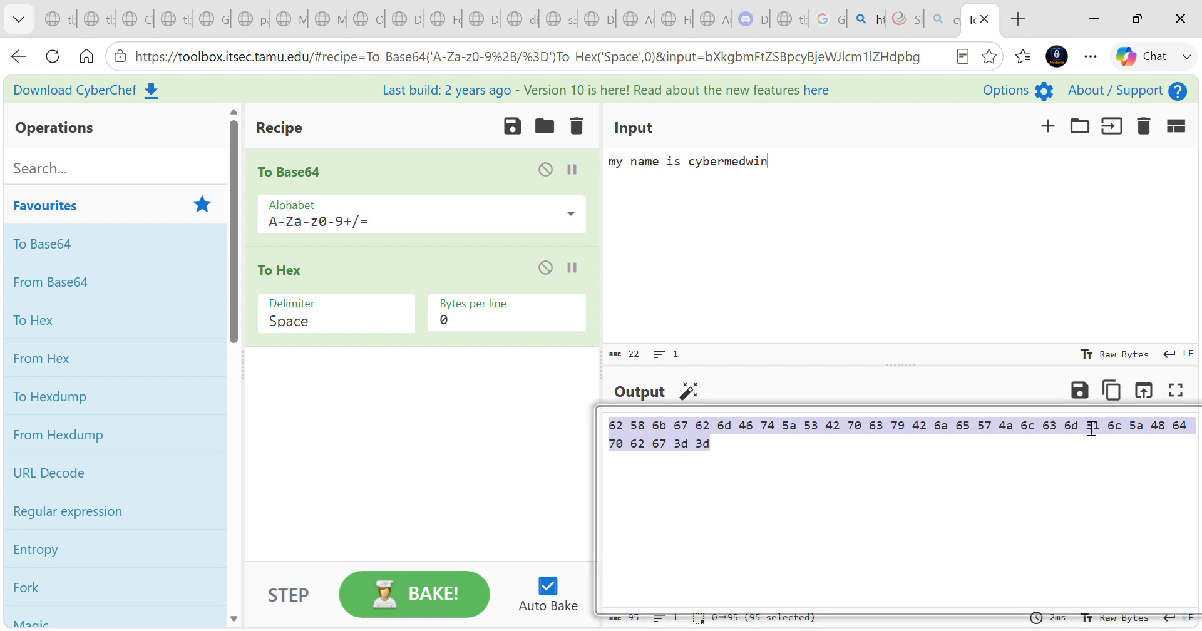
pyautogui.click(1124, 401)
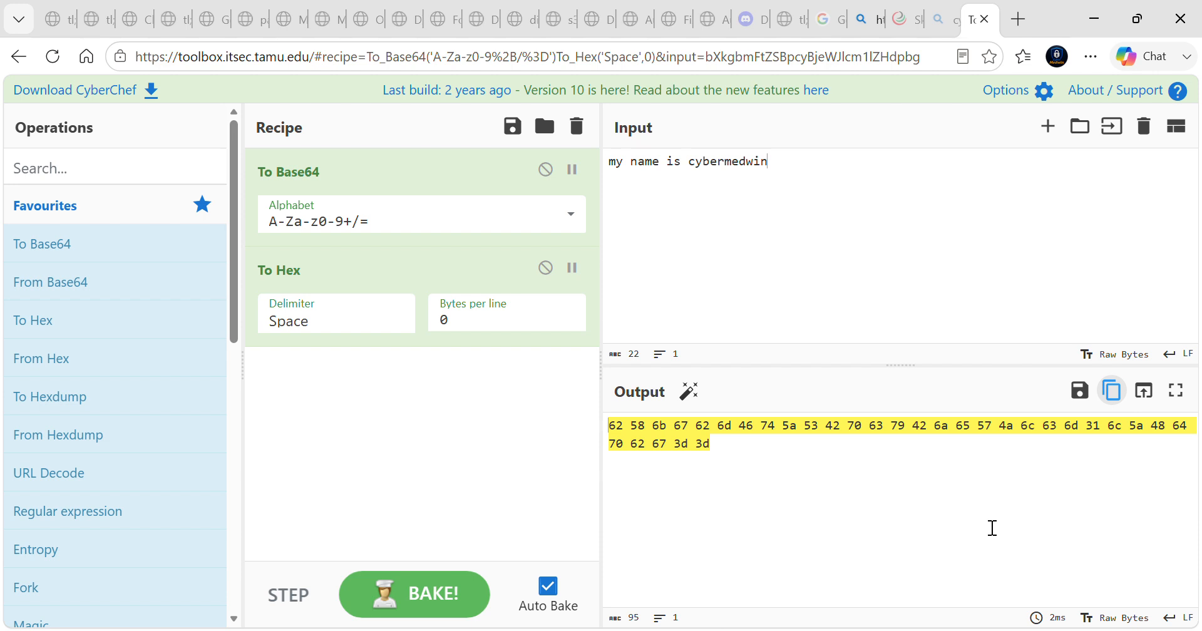
pyautogui.click(1143, 126)
pyautogui.click(579, 135)
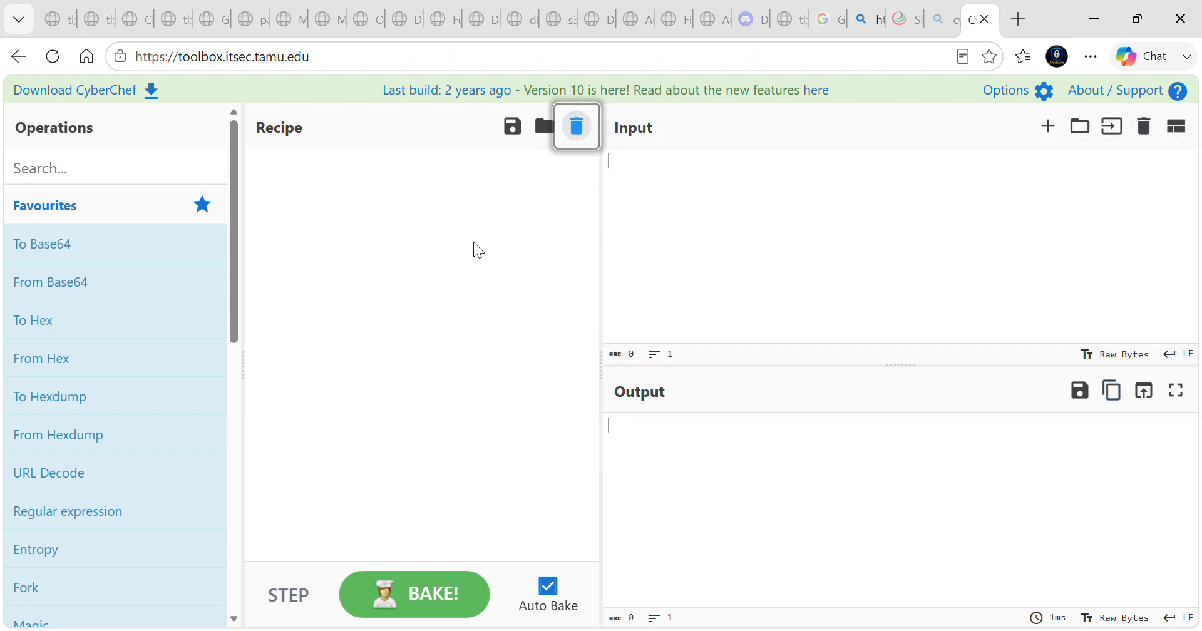
# Paste the copied hex bytes as input and build a recipe of From Base64 followed by From Hex
pyautogui.click(693, 172)
pyautogui.click(674, 184)
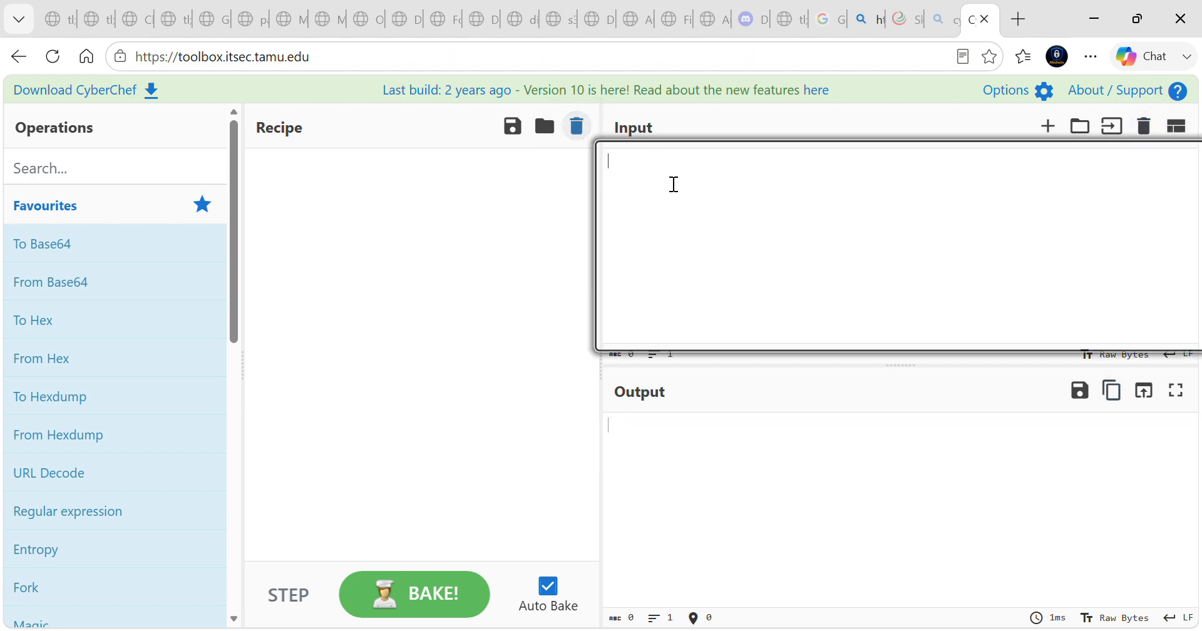
pyautogui.hotkey('ctrl', 'v')
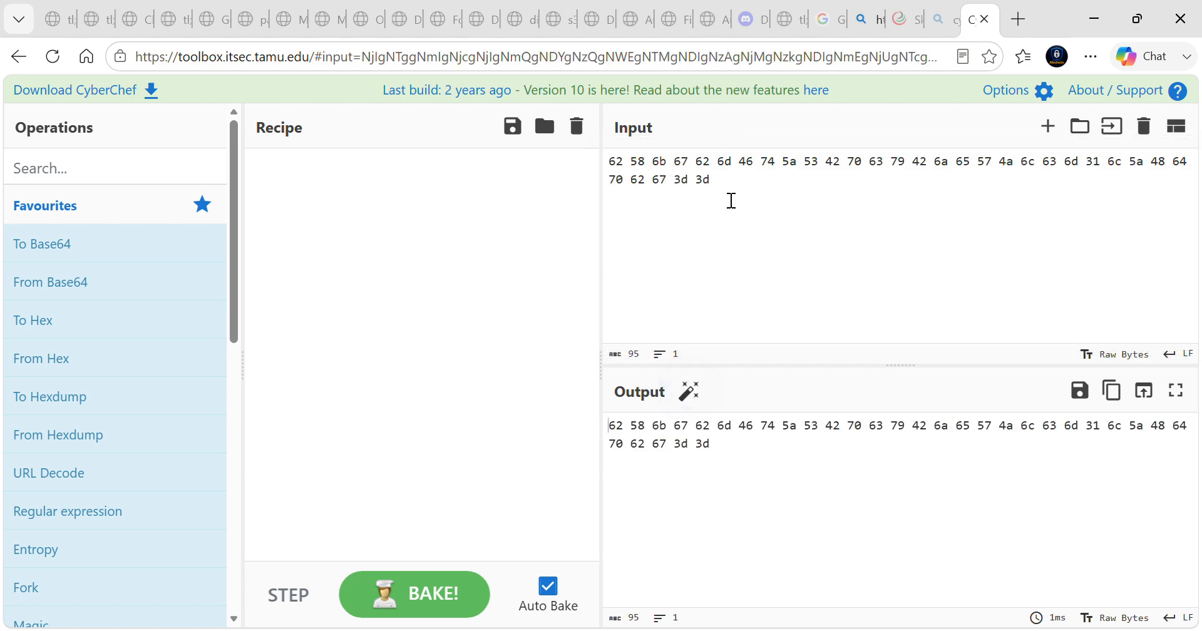
pyautogui.moveTo(83, 287)
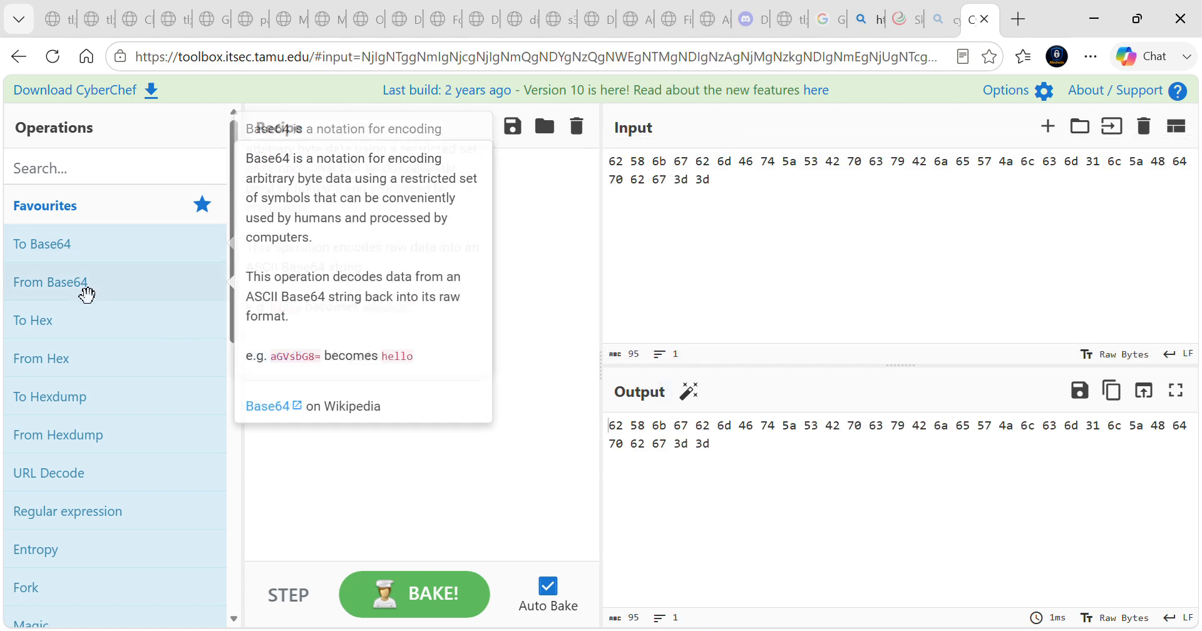
pyautogui.moveTo(121, 305); pyautogui.dragTo(359, 251)
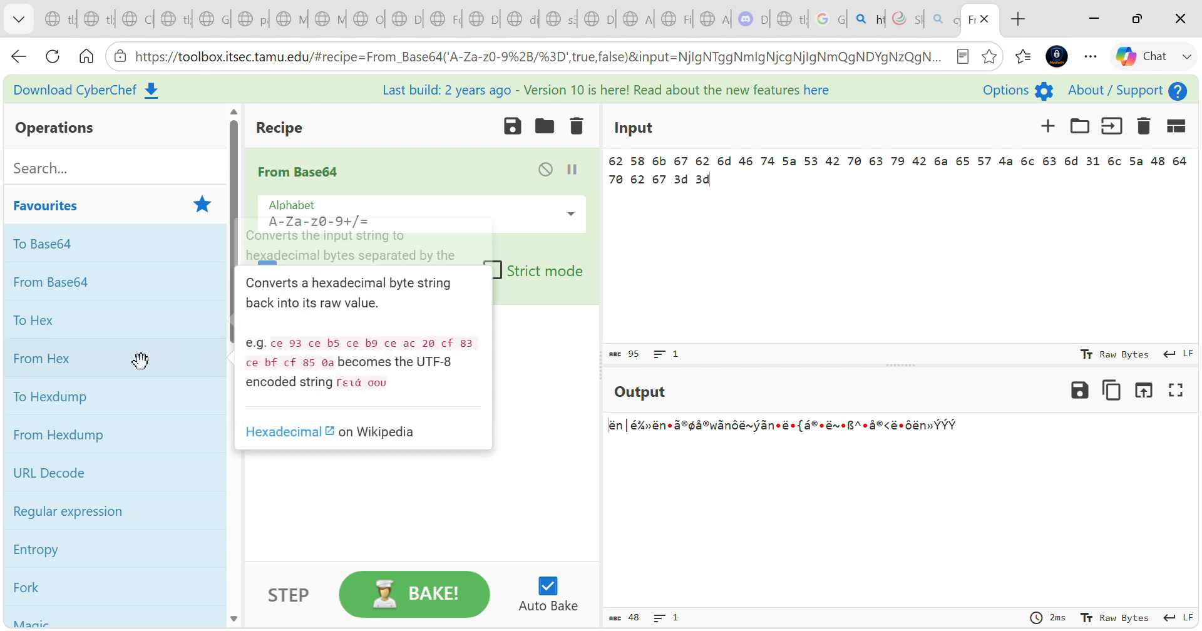
pyautogui.moveTo(122, 369); pyautogui.dragTo(424, 355)
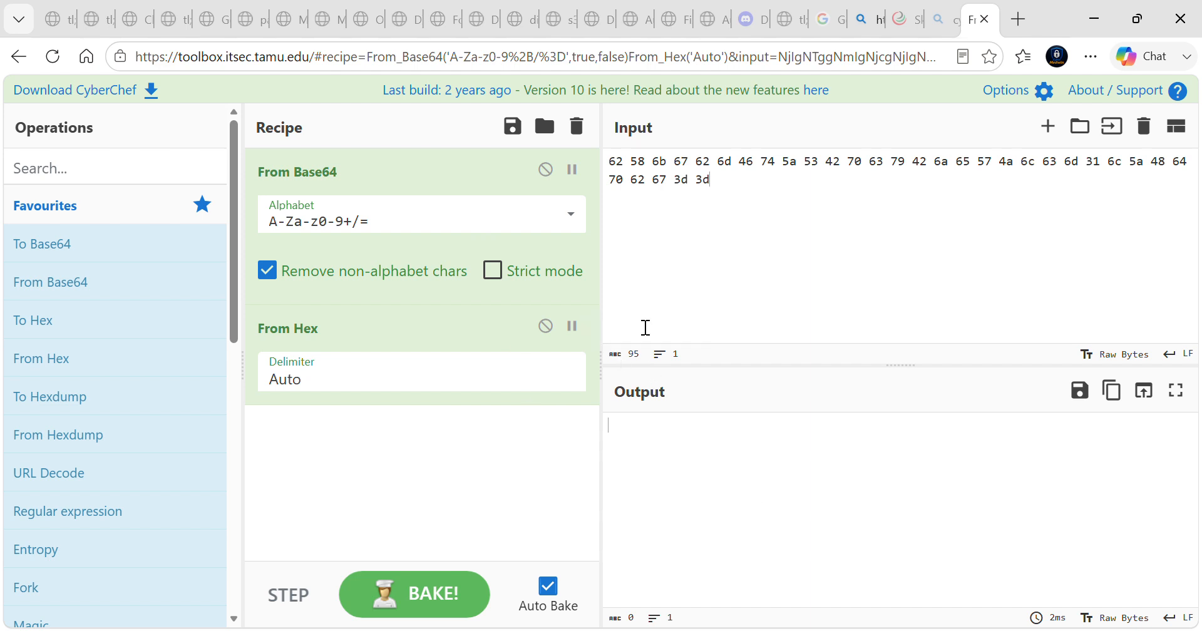
# Turn off Remove non-alphabet chars for From Base64 and set a breakpoint on that operation
pyautogui.click(271, 278)
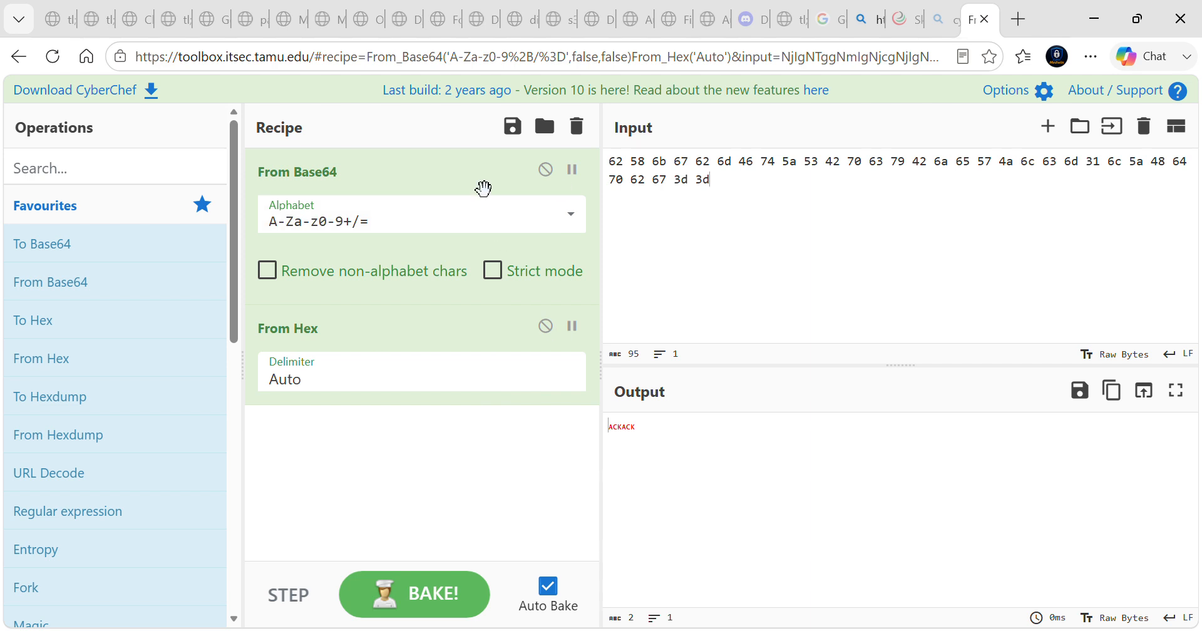
pyautogui.click(573, 170)
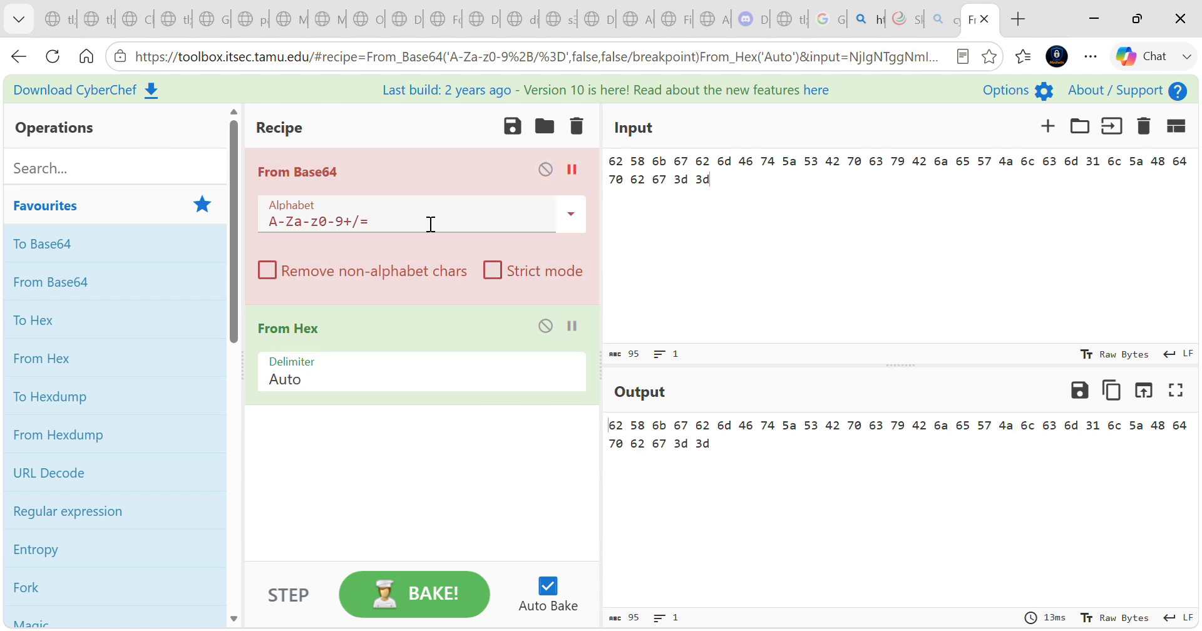
# Remove From Base64 from the recipe and add it again after From Hex
pyautogui.moveTo(426, 244); pyautogui.dragTo(182, 232)
pyautogui.moveTo(182, 238)
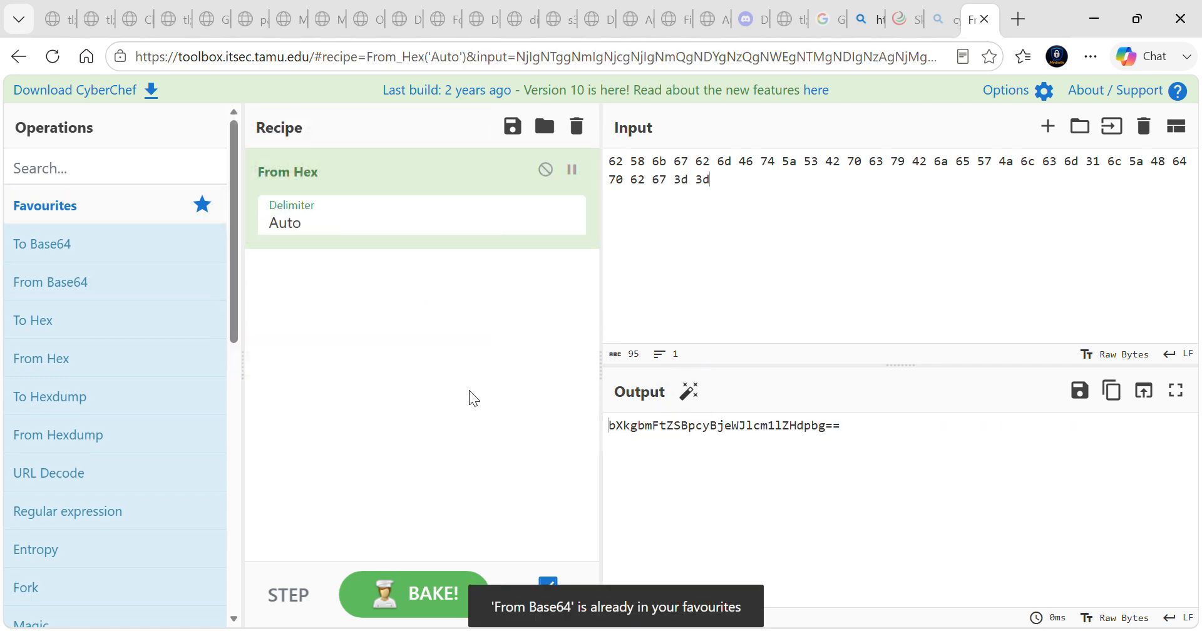
pyautogui.moveTo(146, 285)
pyautogui.moveTo(153, 281); pyautogui.dragTo(436, 344)
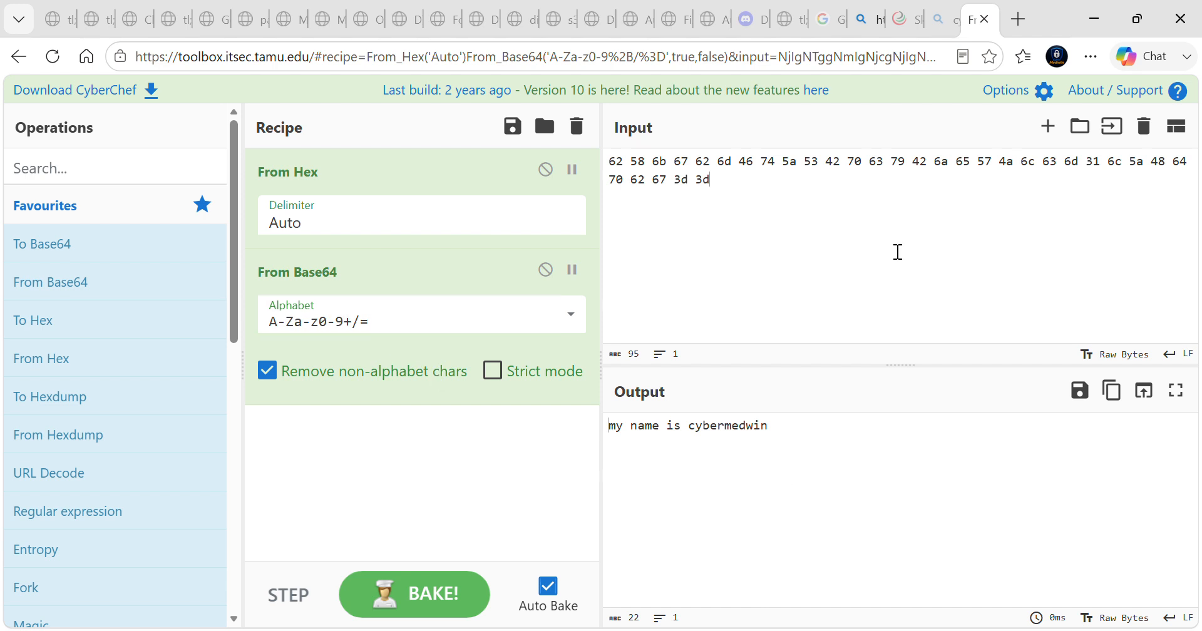
# Add a second input tab and close it again
pyautogui.click(1049, 128)
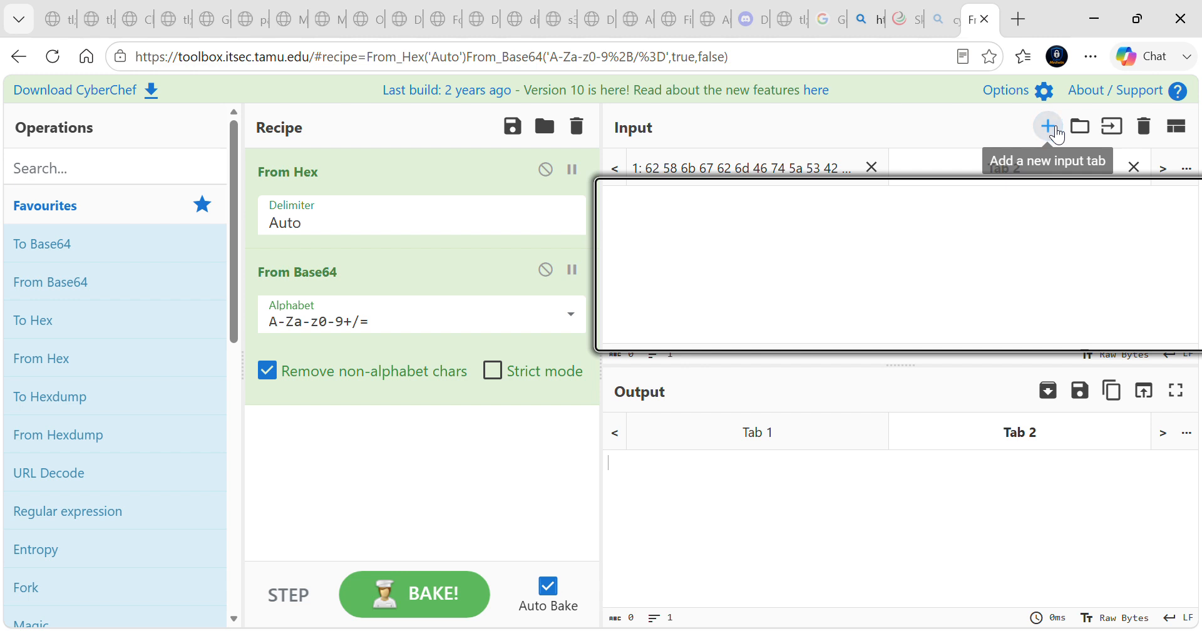
pyautogui.click(1134, 168)
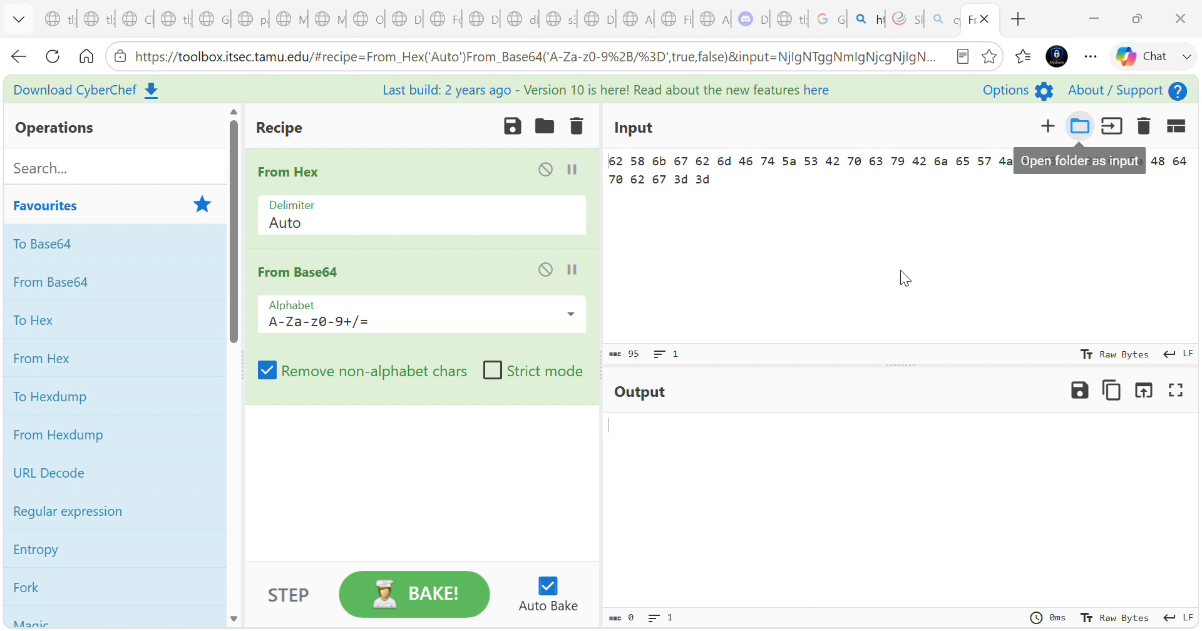
pyautogui.click(1183, 22)
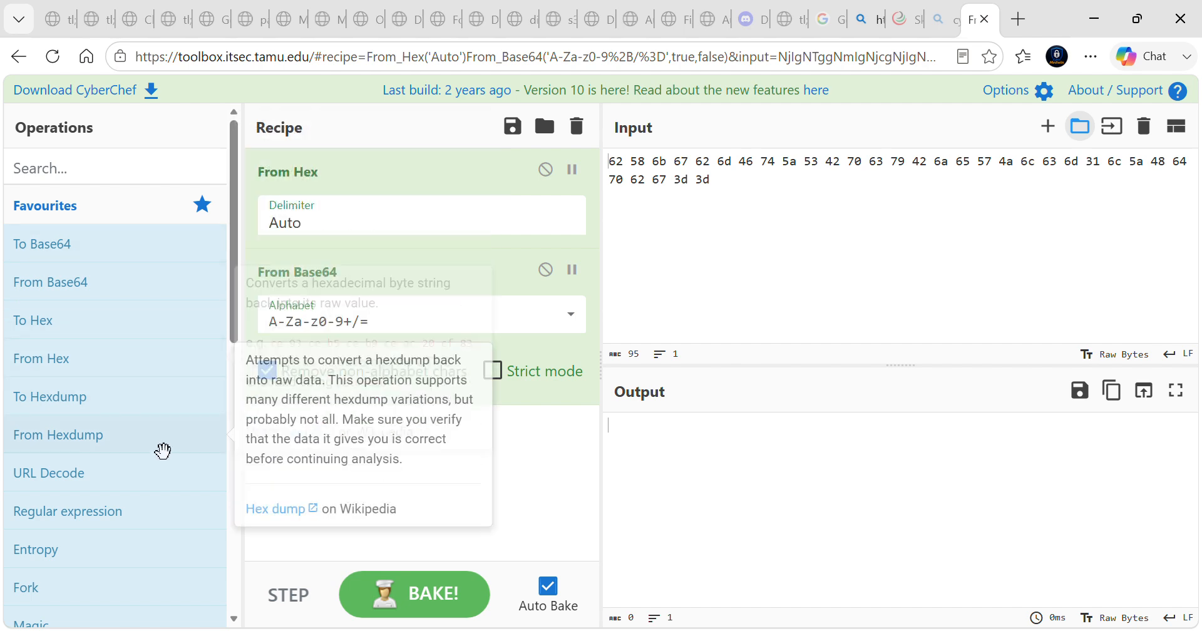
# Look through the operation categories and expand Forensics to examine the operations it offers
pyautogui.scroll(-2, 163, 450)
pyautogui.scroll(-2, 162, 449)
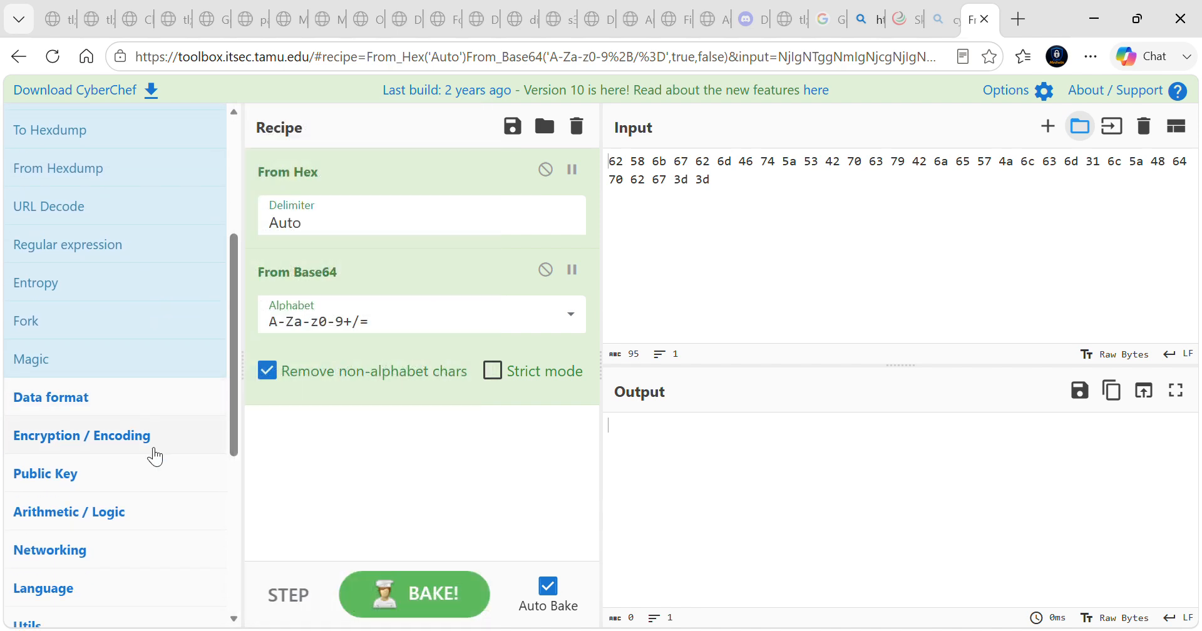
pyautogui.scroll(-2, 184, 449)
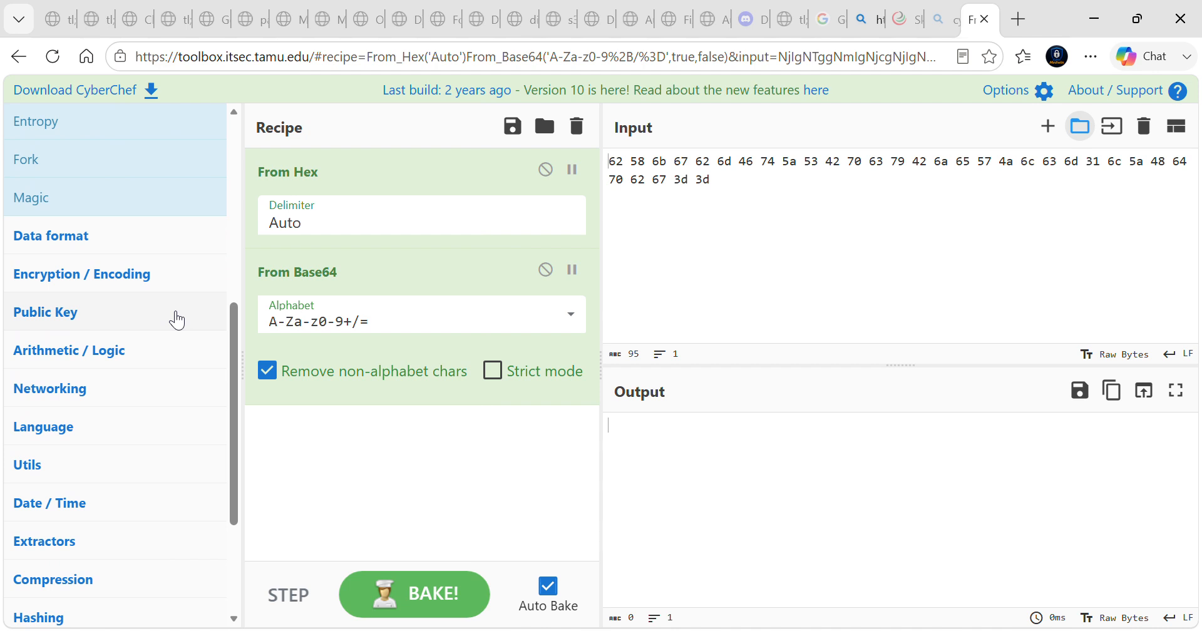
pyautogui.scroll(-3, 177, 320)
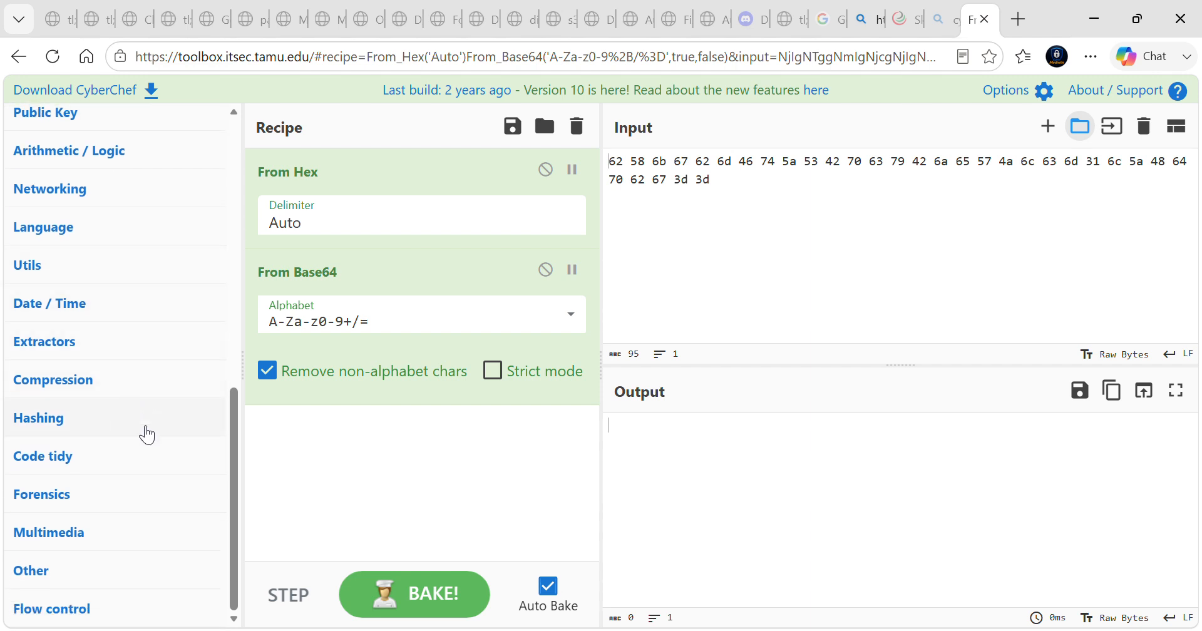
pyautogui.click(140, 500)
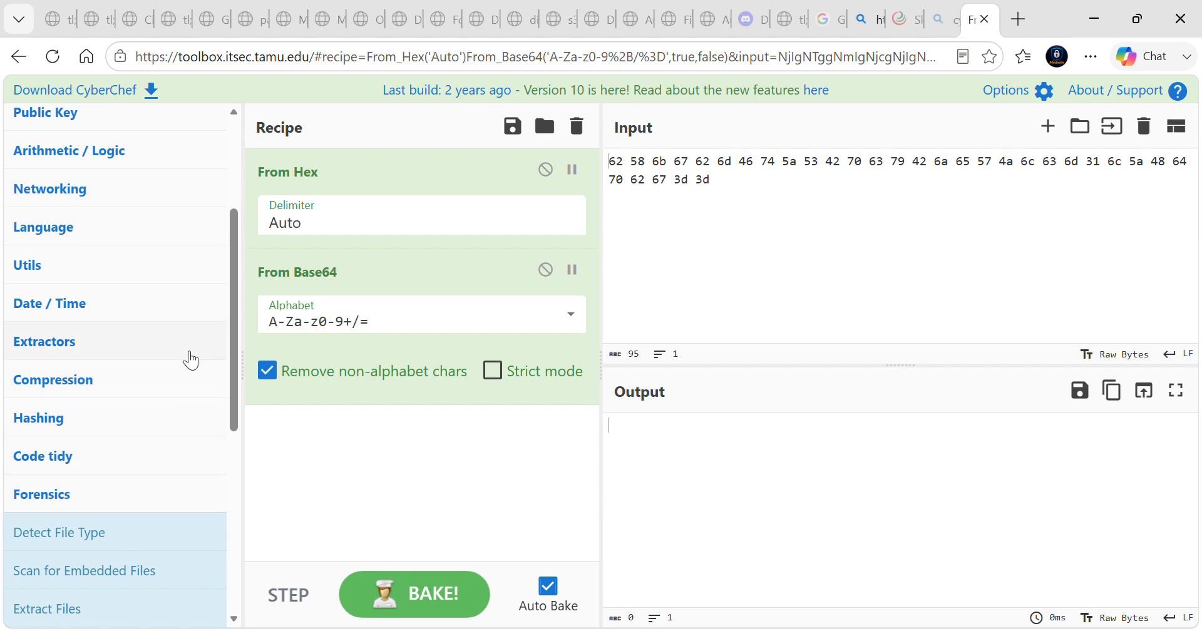
pyautogui.scroll(-5, 192, 319)
pyautogui.scroll(-2, 197, 318)
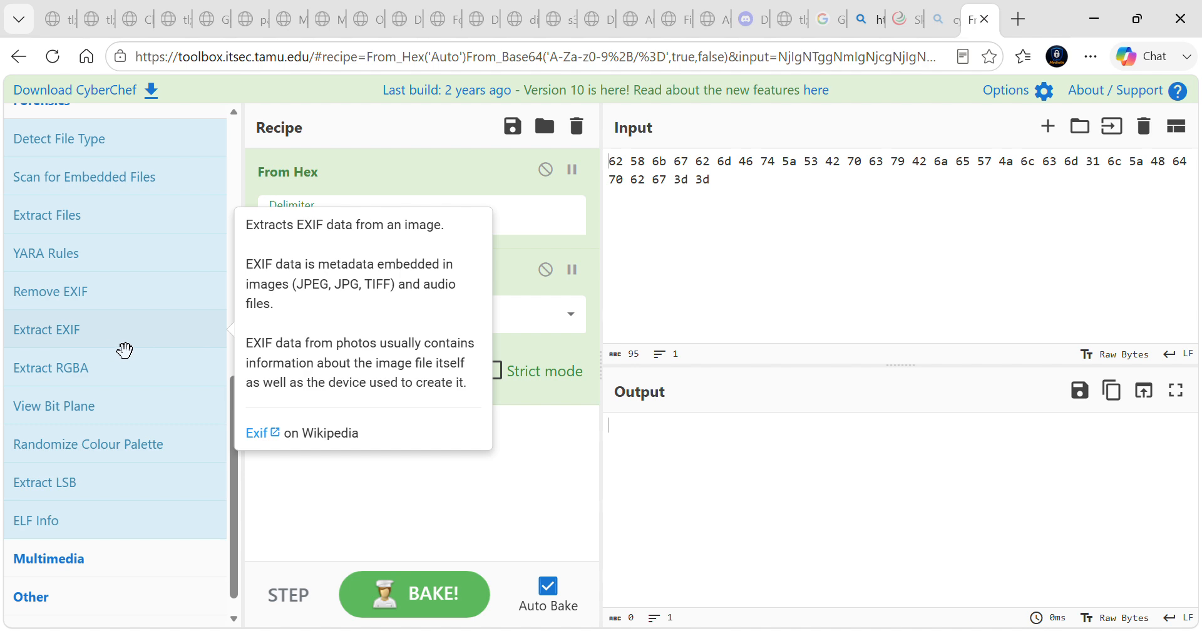
pyautogui.scroll(-1, 150, 389)
pyautogui.scroll(10, 151, 389)
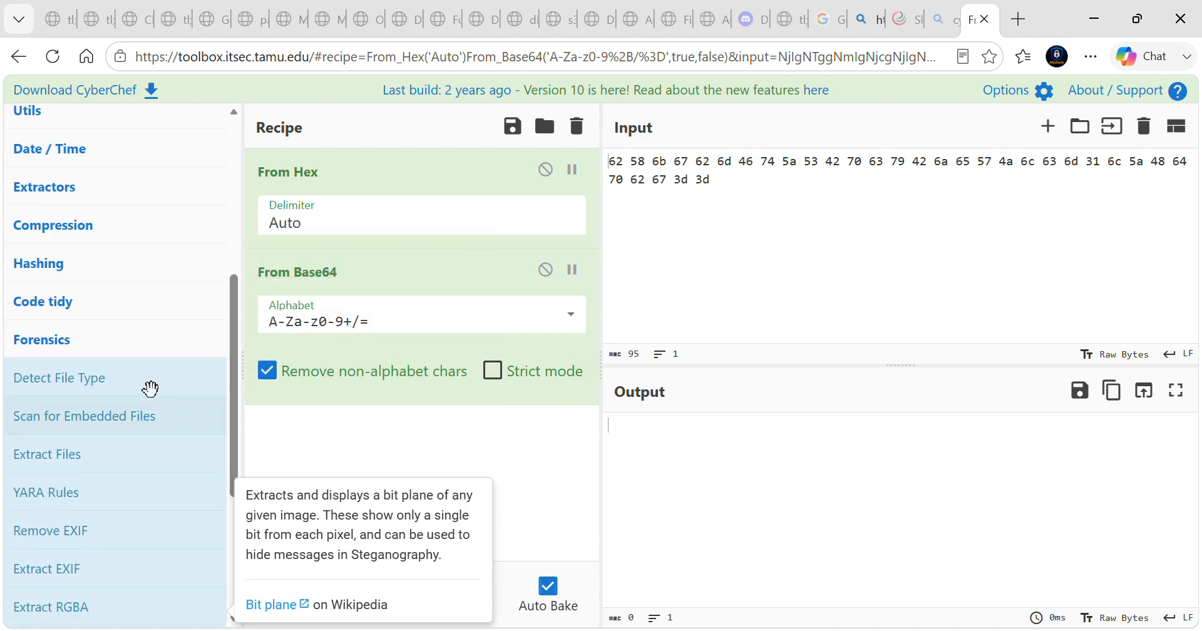